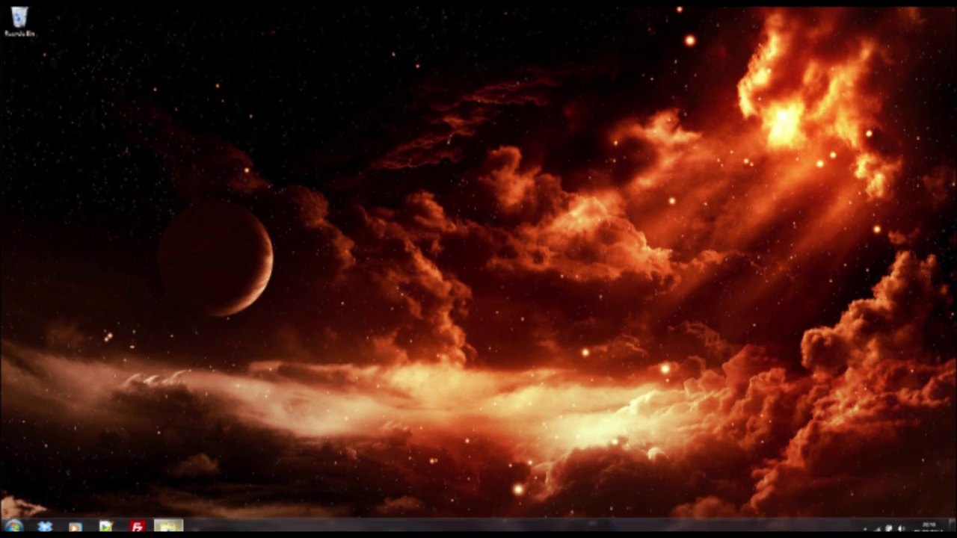
Step: Launch Chrome and switch the 'a horse' Google search to image results
{"action": "left_click", "coordinate": [14, 526]}
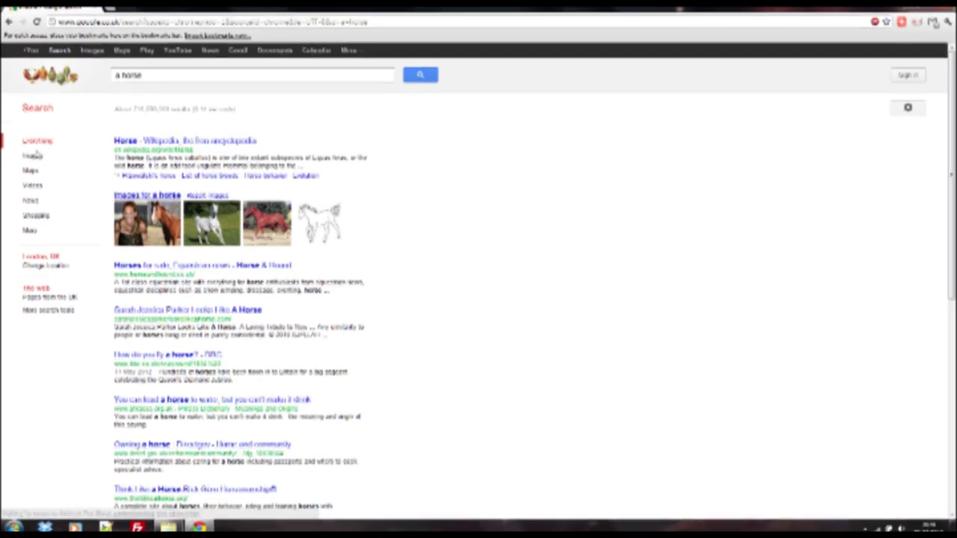
{"action": "left_click", "coordinate": [33, 156]}
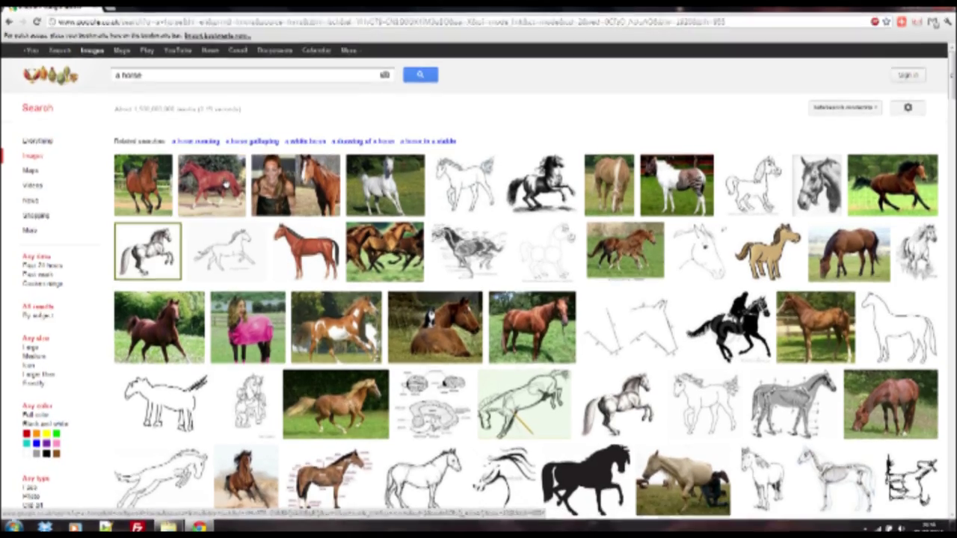
Step: Open the full-size chestnut horse photo in a tall, narrow Chrome window at the left edge
{"action": "left_click", "coordinate": [224, 182]}
{"action": "left_click", "coordinate": [838, 111]}
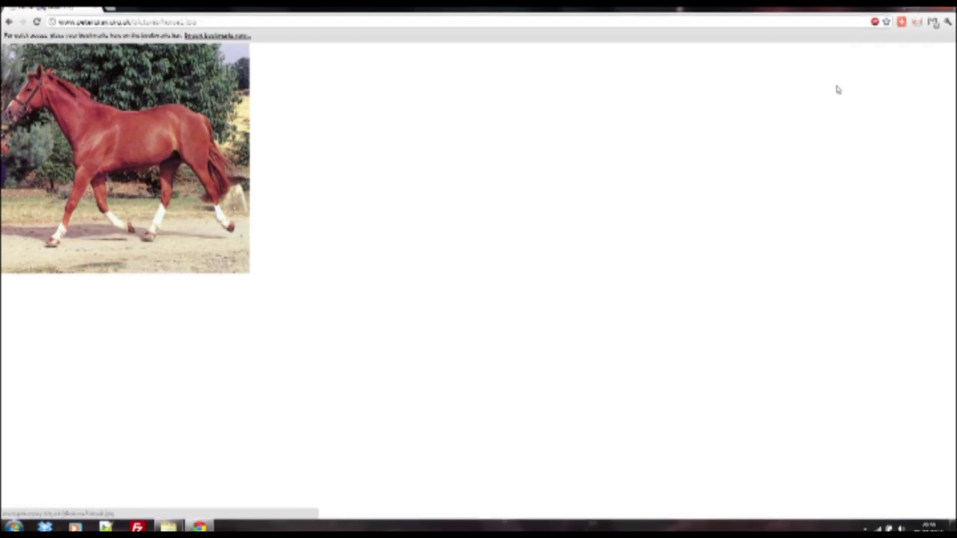
{"action": "left_click_drag", "start_coordinate": [336, 15], "coordinate": [336, 37]}
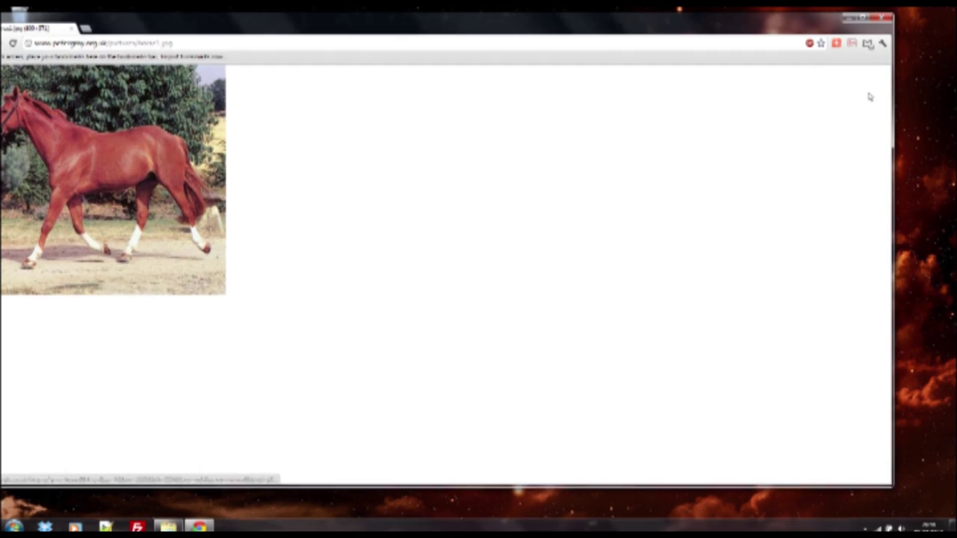
{"action": "left_click_drag", "start_coordinate": [892, 148], "coordinate": [285, 147]}
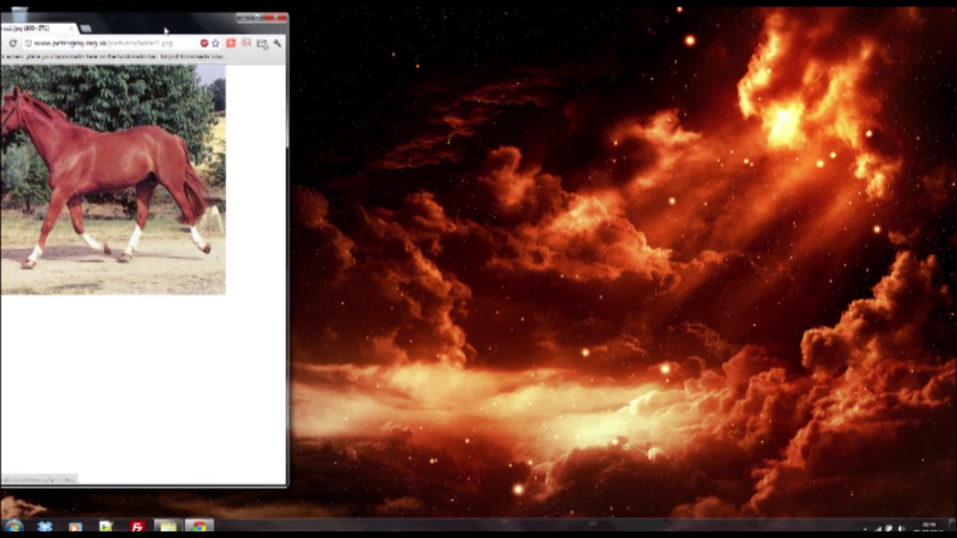
{"action": "left_click", "coordinate": [192, 317]}
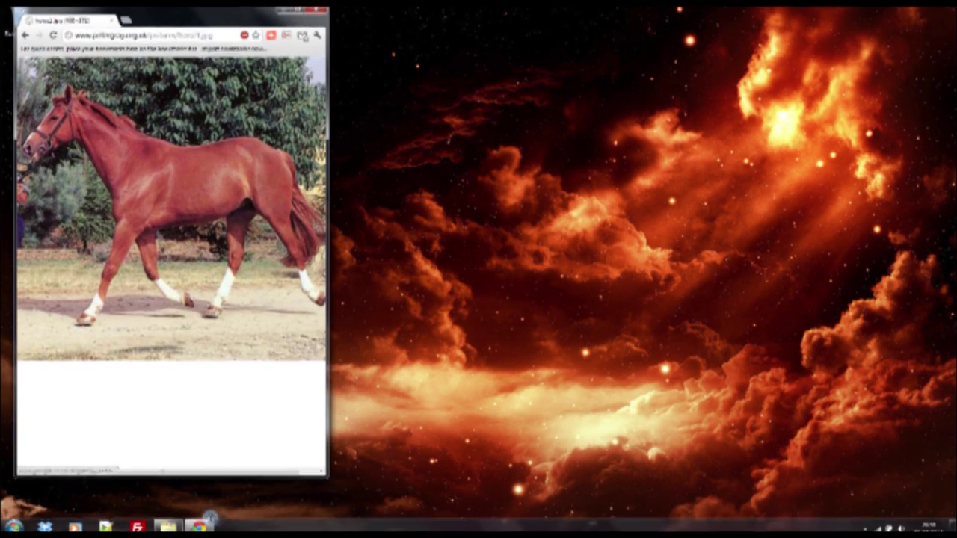
{"action": "left_click_drag", "start_coordinate": [213, 478], "coordinate": [212, 515]}
{"action": "left_click_drag", "start_coordinate": [4, 298], "coordinate": [1, 298]}
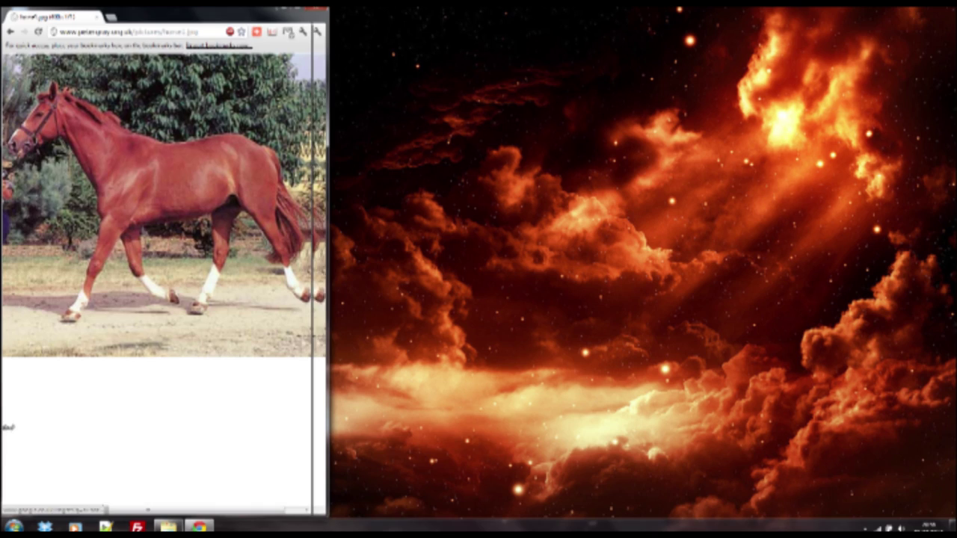
Step: Start Paint, widen its window beside the photo, and stretch the blank canvas to fill it
{"action": "key", "text": "super"}
{"action": "type", "text": "paint"}
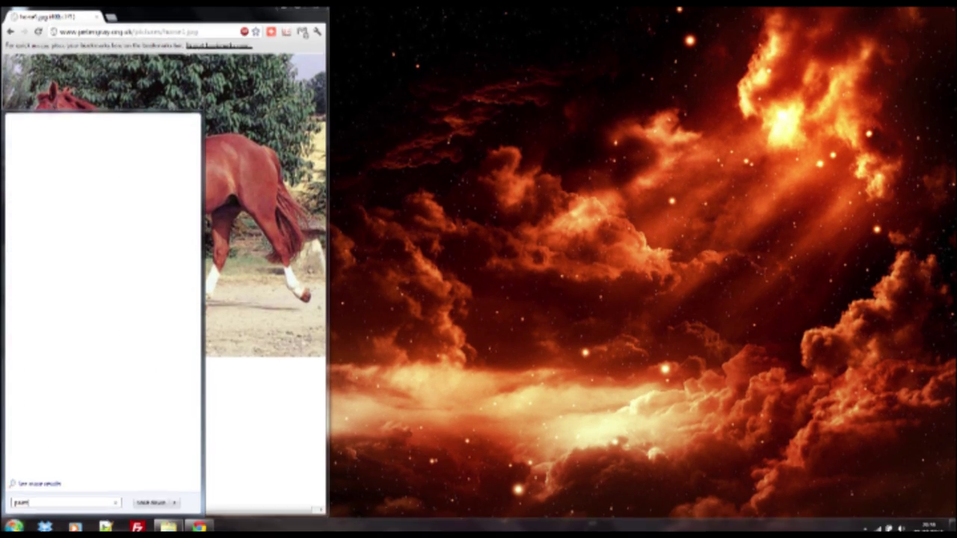
{"action": "key", "text": "Escape"}
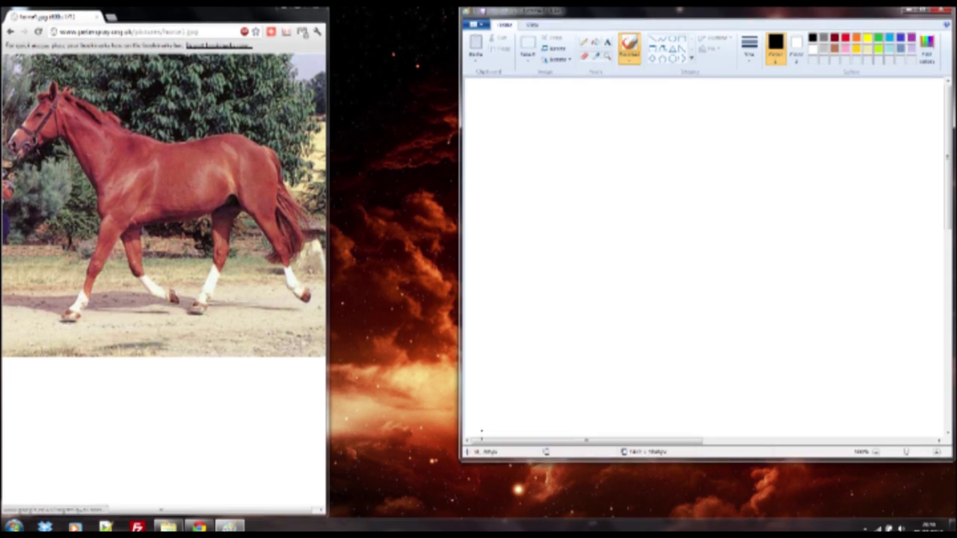
{"action": "left_click_drag", "start_coordinate": [459, 459], "coordinate": [370, 514]}
{"action": "left_click_drag", "start_coordinate": [370, 418], "coordinate": [325, 419]}
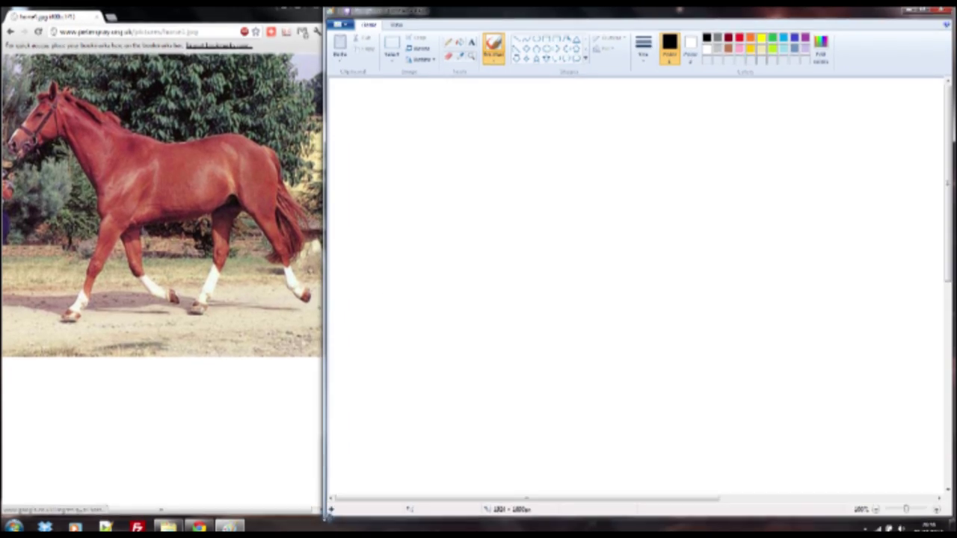
{"action": "scroll", "coordinate": [523, 142], "scroll_direction": "down", "scroll_amount": 1}
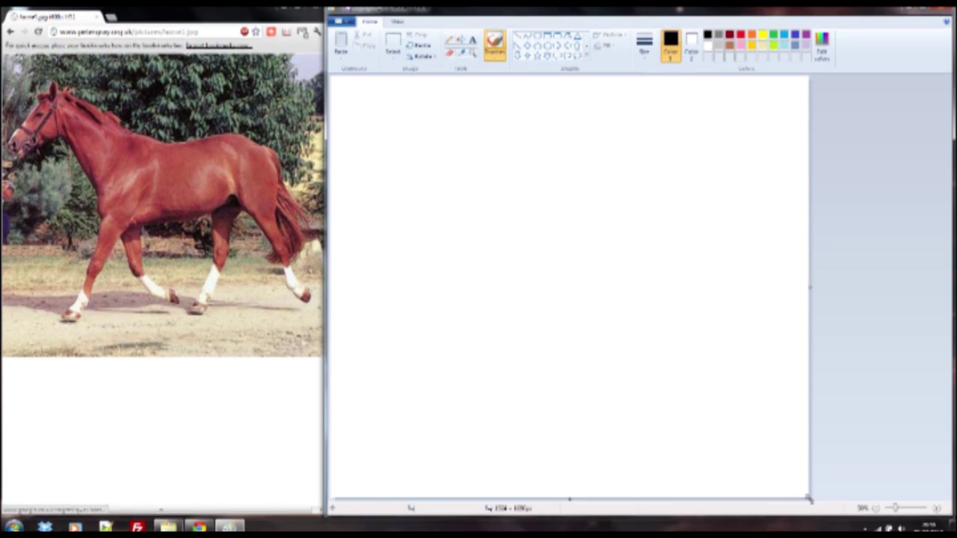
{"action": "left_click_drag", "start_coordinate": [809, 287], "coordinate": [948, 286]}
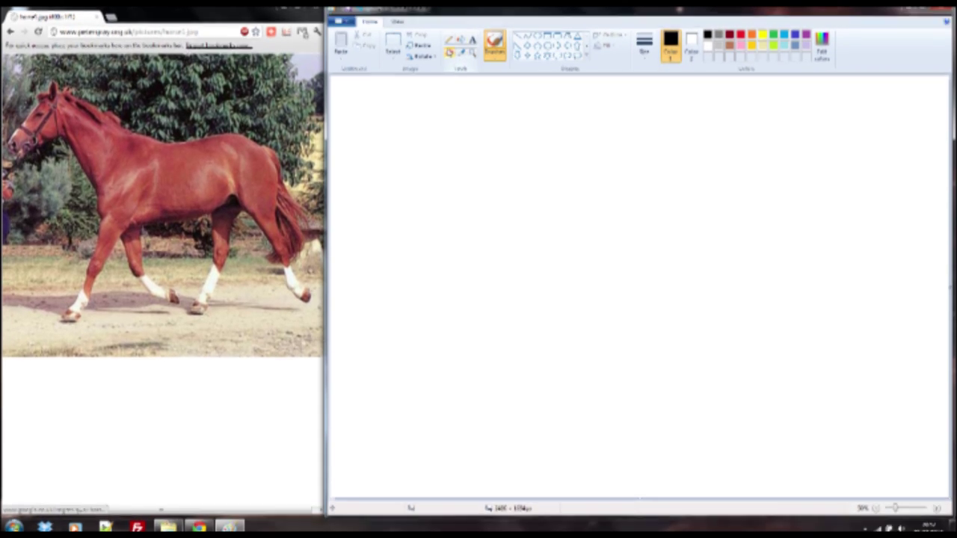
Step: Test two pencil line thicknesses with scribbles, undoing each test stroke
{"action": "left_click", "coordinate": [644, 43]}
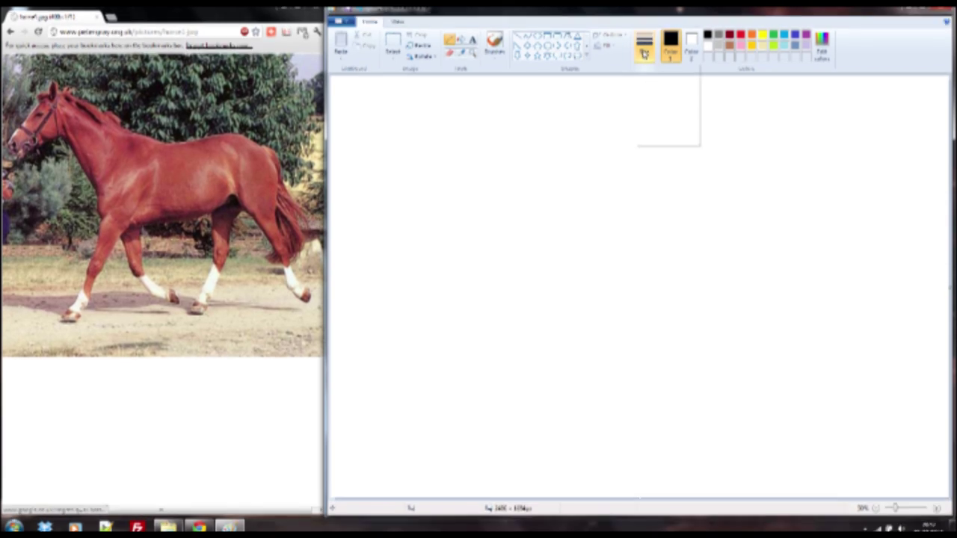
{"action": "left_click", "coordinate": [471, 140]}
{"action": "left_click_drag", "start_coordinate": [382, 147], "coordinate": [551, 180]}
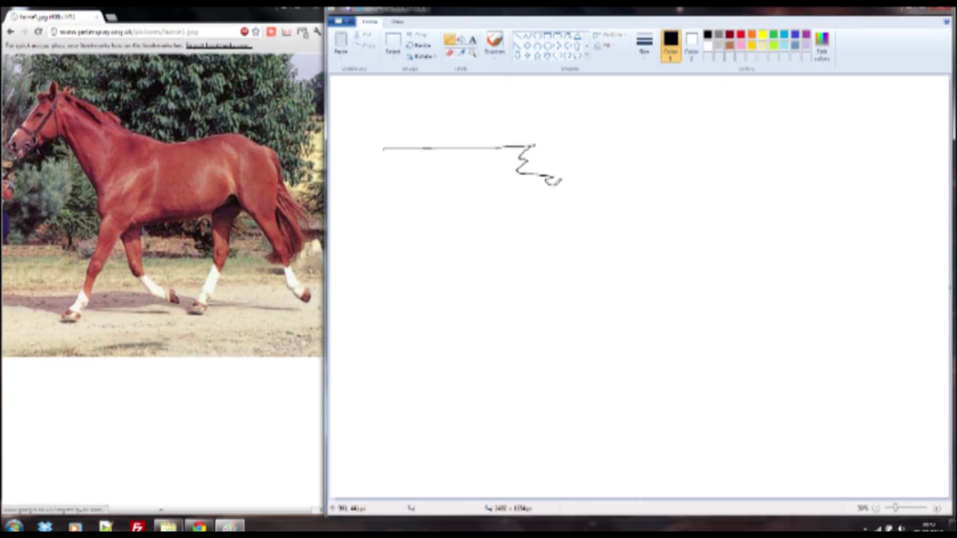
{"action": "key", "text": "ctrl+z"}
{"action": "left_click", "coordinate": [644, 44]}
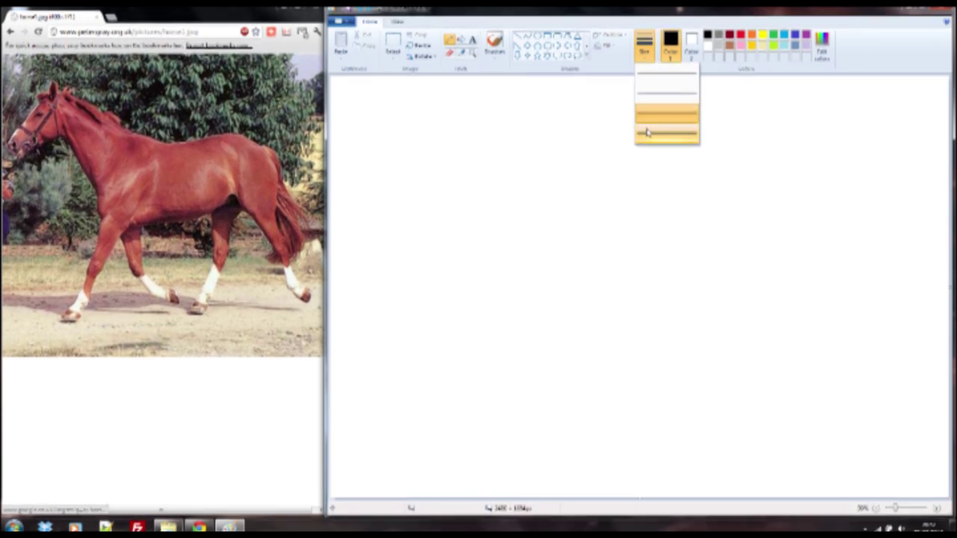
{"action": "left_click", "coordinate": [667, 103]}
{"action": "left_click_drag", "start_coordinate": [500, 141], "coordinate": [614, 229]}
{"action": "key", "text": "ctrl+z"}
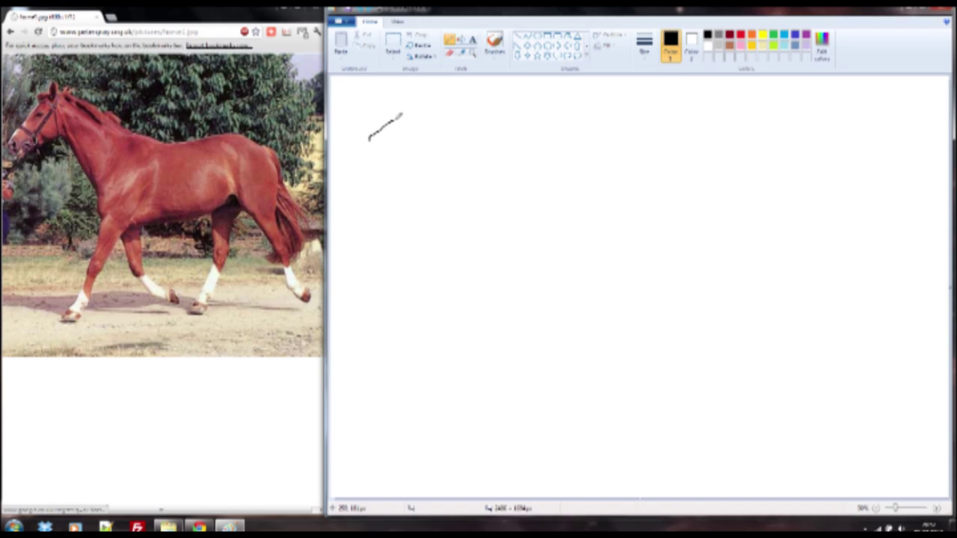
Step: Draw the horse's forehead, ear, nose and jaw, plus one long neck-back-rump line
{"action": "left_click_drag", "start_coordinate": [402, 114], "coordinate": [431, 98]}
{"action": "left_click_drag", "start_coordinate": [378, 125], "coordinate": [403, 114]}
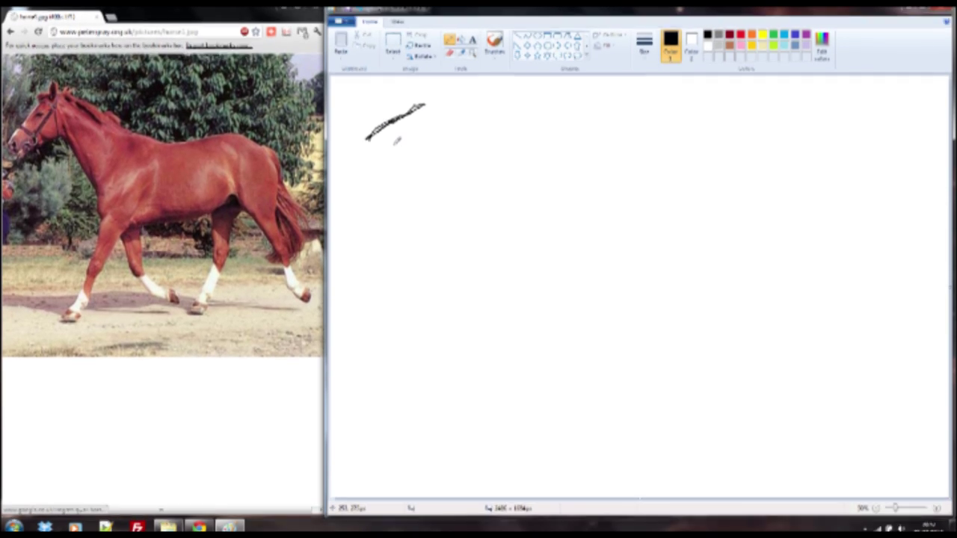
{"action": "mouse_move", "coordinate": [428, 92]}
{"action": "left_mouse_down"}
{"action": "mouse_move", "coordinate": [426, 112]}
{"action": "mouse_move", "coordinate": [439, 112]}
{"action": "left_mouse_up"}
{"action": "left_click_drag", "start_coordinate": [367, 139], "coordinate": [395, 152]}
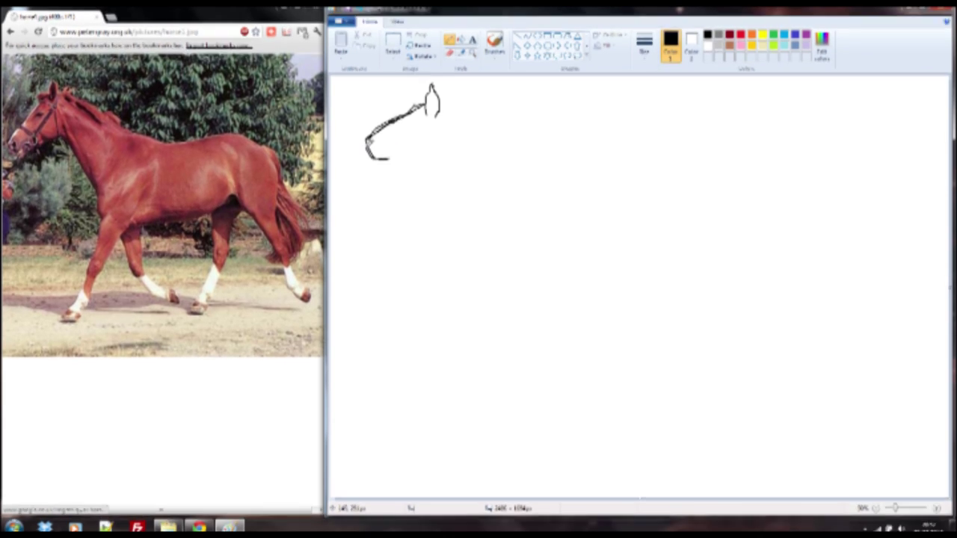
{"action": "mouse_move", "coordinate": [370, 129]}
{"action": "left_mouse_down"}
{"action": "mouse_move", "coordinate": [387, 170]}
{"action": "mouse_move", "coordinate": [452, 141]}
{"action": "left_mouse_up"}
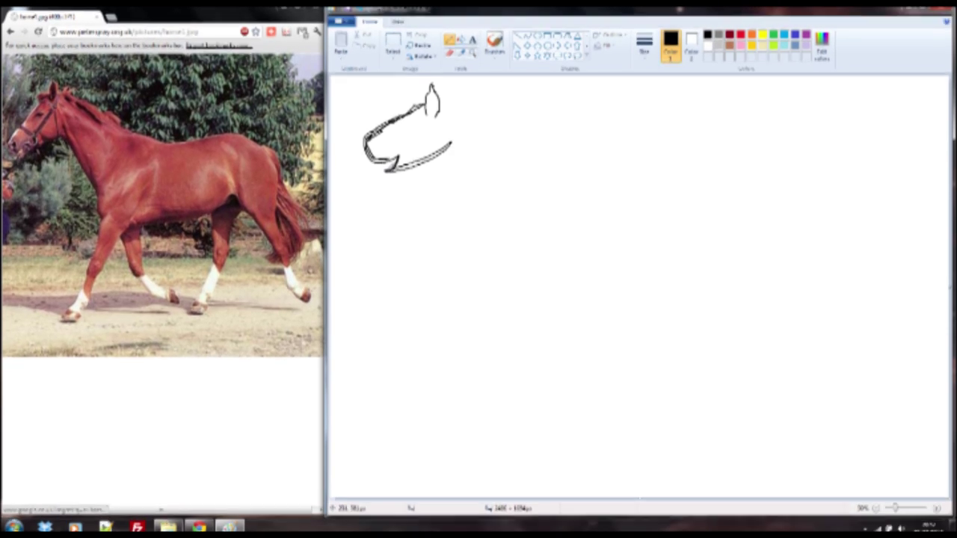
{"action": "left_click_drag", "start_coordinate": [389, 170], "coordinate": [448, 146]}
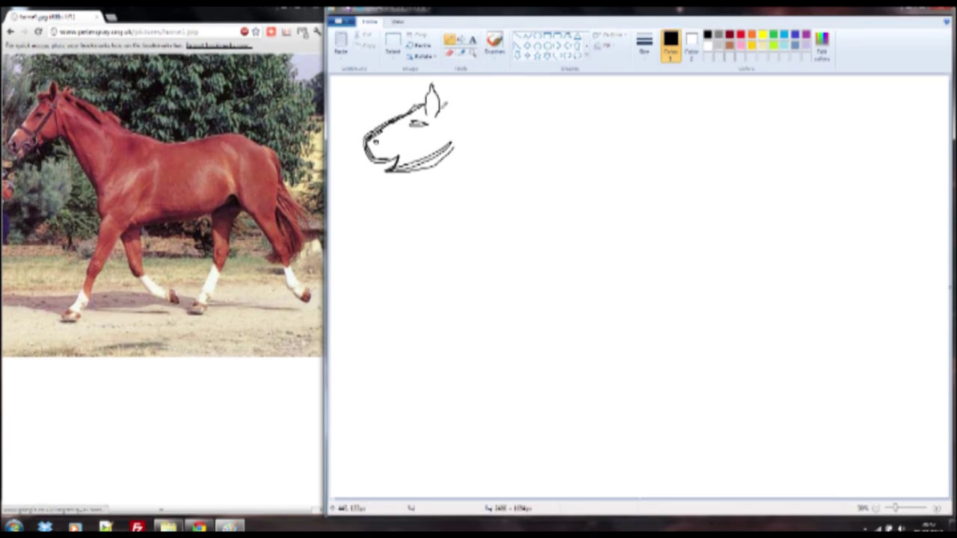
{"action": "mouse_move", "coordinate": [440, 109]}
{"action": "left_mouse_down"}
{"action": "mouse_move", "coordinate": [544, 166]}
{"action": "mouse_move", "coordinate": [744, 165]}
{"action": "mouse_move", "coordinate": [820, 216]}
{"action": "mouse_move", "coordinate": [828, 362]}
{"action": "left_mouse_up"}
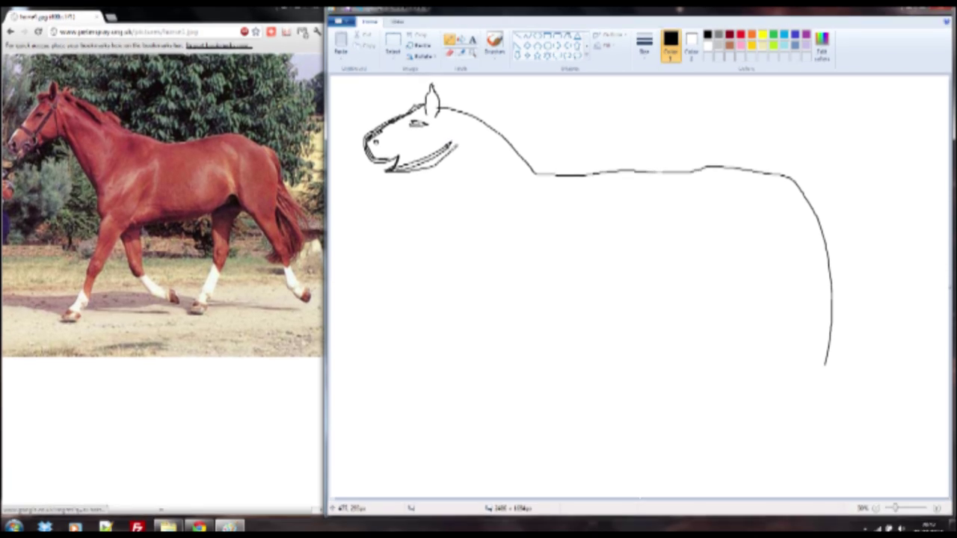
Step: Draw the neck and chest, the first front leg, and the belly line
{"action": "mouse_move", "coordinate": [451, 147]}
{"action": "left_mouse_down"}
{"action": "mouse_move", "coordinate": [531, 222]}
{"action": "mouse_move", "coordinate": [544, 282]}
{"action": "left_mouse_up"}
{"action": "mouse_move", "coordinate": [591, 218]}
{"action": "left_mouse_down"}
{"action": "mouse_move", "coordinate": [586, 283]}
{"action": "mouse_move", "coordinate": [549, 334]}
{"action": "mouse_move", "coordinate": [556, 344]}
{"action": "left_mouse_up"}
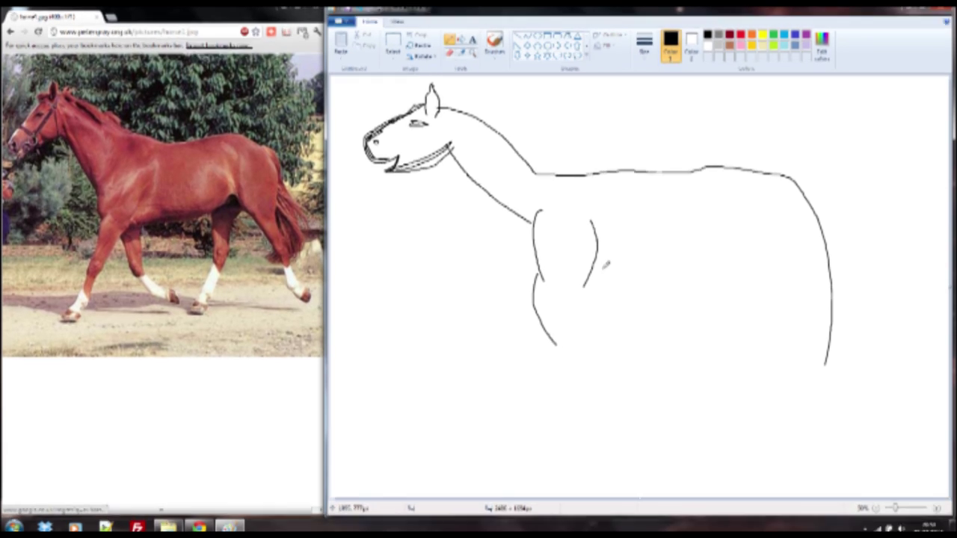
{"action": "mouse_move", "coordinate": [585, 282]}
{"action": "left_mouse_down"}
{"action": "mouse_move", "coordinate": [577, 351]}
{"action": "mouse_move", "coordinate": [536, 368]}
{"action": "mouse_move", "coordinate": [583, 348]}
{"action": "left_mouse_up"}
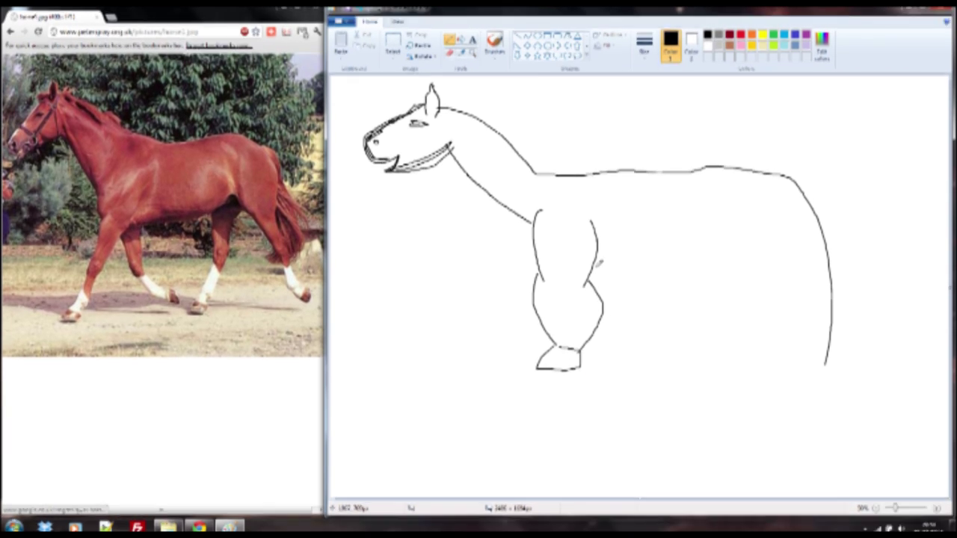
{"action": "left_click_drag", "start_coordinate": [593, 267], "coordinate": [644, 273]}
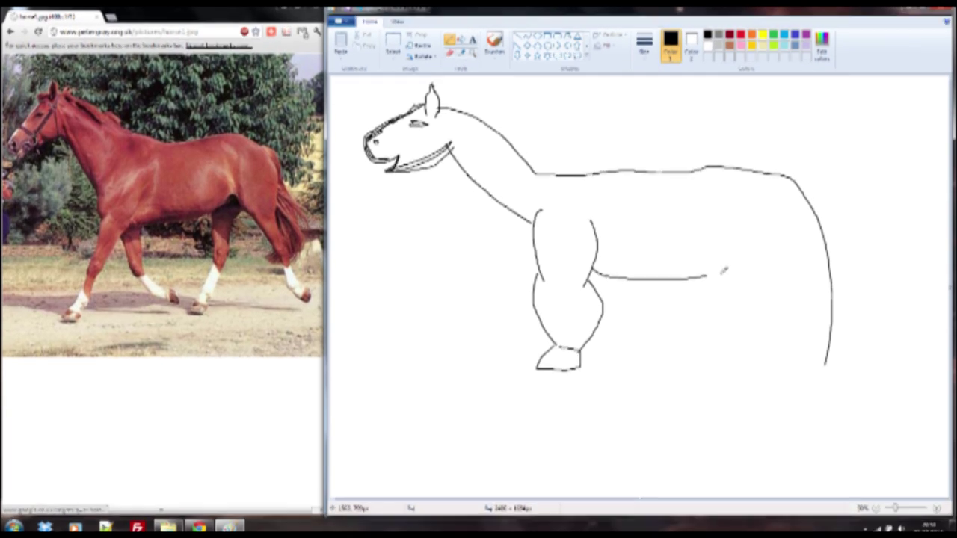
{"action": "left_click_drag", "start_coordinate": [722, 272], "coordinate": [748, 267]}
Step: Draw the raised second foreleg with hoof and both hind legs with hooves
{"action": "left_click_drag", "start_coordinate": [595, 284], "coordinate": [632, 337]}
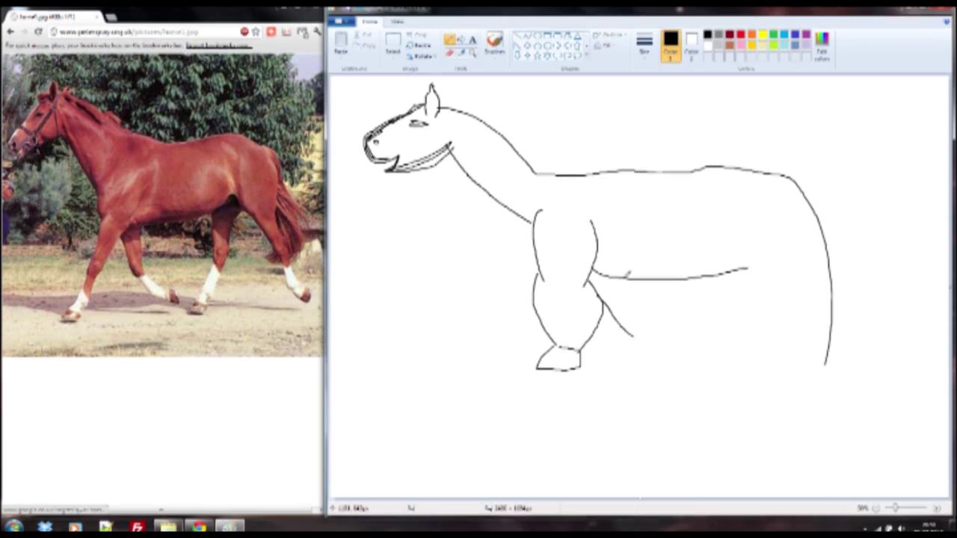
{"action": "left_click_drag", "start_coordinate": [628, 281], "coordinate": [685, 350]}
{"action": "mouse_move", "coordinate": [653, 319]}
{"action": "left_mouse_down"}
{"action": "mouse_move", "coordinate": [682, 349]}
{"action": "mouse_move", "coordinate": [697, 346]}
{"action": "left_mouse_up"}
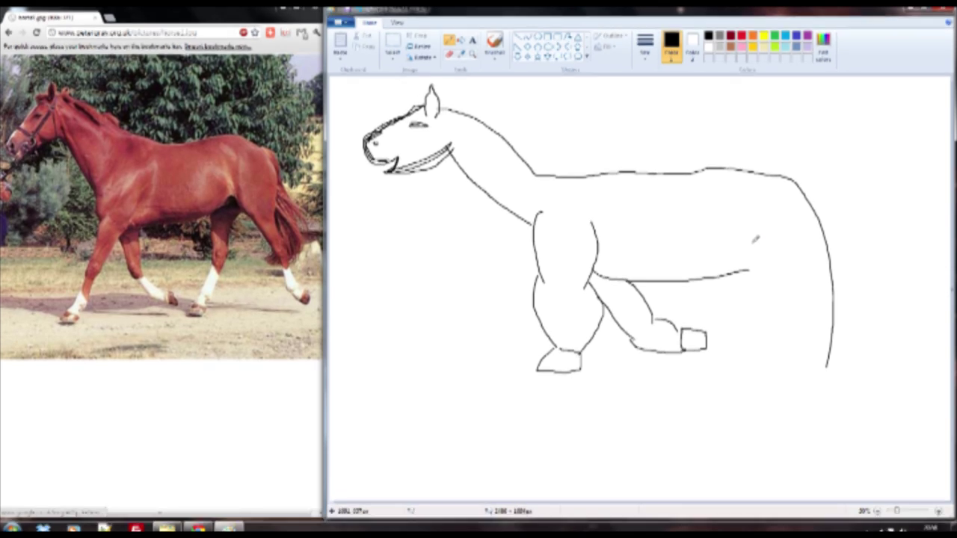
{"action": "mouse_move", "coordinate": [763, 232]}
{"action": "left_mouse_down"}
{"action": "mouse_move", "coordinate": [779, 357]}
{"action": "mouse_move", "coordinate": [806, 365]}
{"action": "left_mouse_up"}
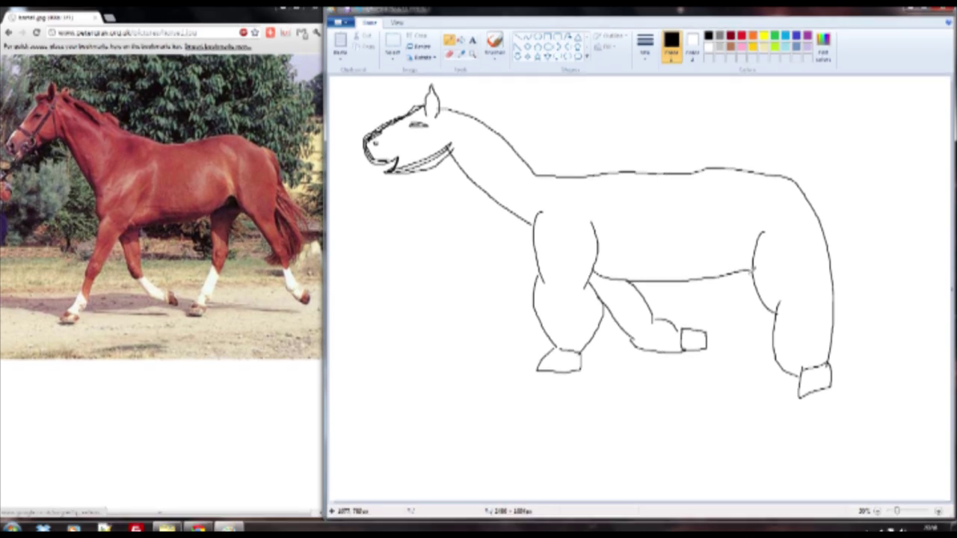
{"action": "left_click_drag", "start_coordinate": [746, 274], "coordinate": [726, 366]}
{"action": "left_click_drag", "start_coordinate": [765, 311], "coordinate": [757, 334]}
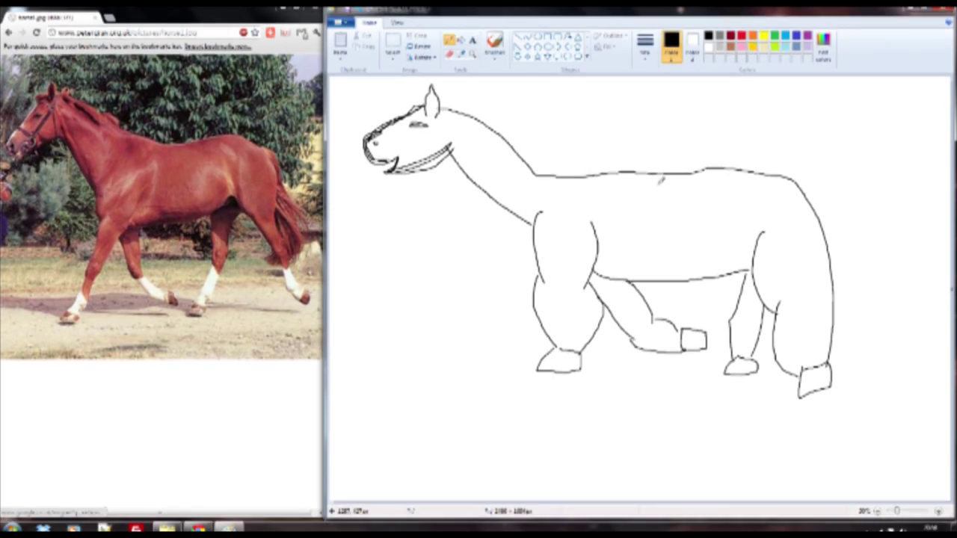
Step: Draw four curved tail strands from the rump and add an inner stroke to the ear
{"action": "mouse_move", "coordinate": [797, 181]}
{"action": "left_mouse_down"}
{"action": "mouse_move", "coordinate": [854, 204]}
{"action": "mouse_move", "coordinate": [860, 247]}
{"action": "left_mouse_up"}
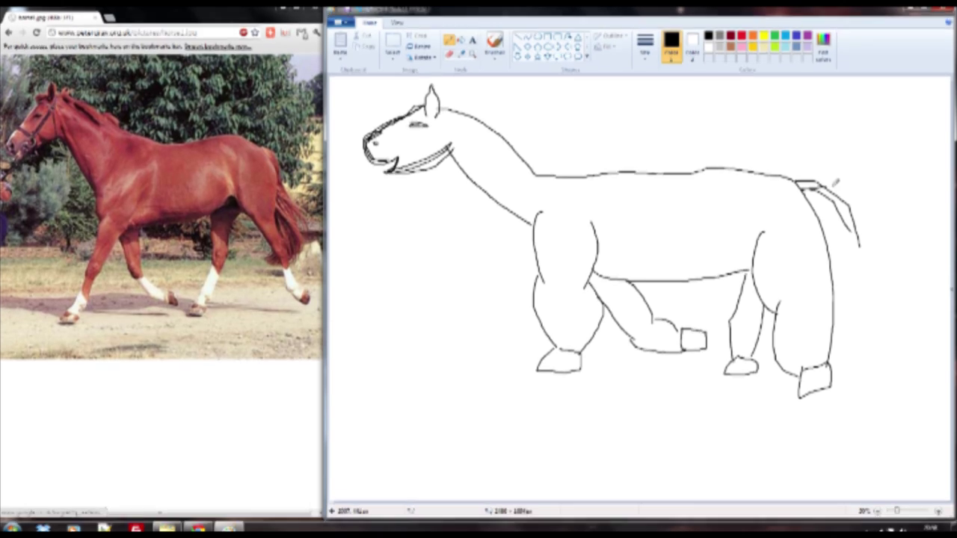
{"action": "left_click_drag", "start_coordinate": [836, 183], "coordinate": [876, 239]}
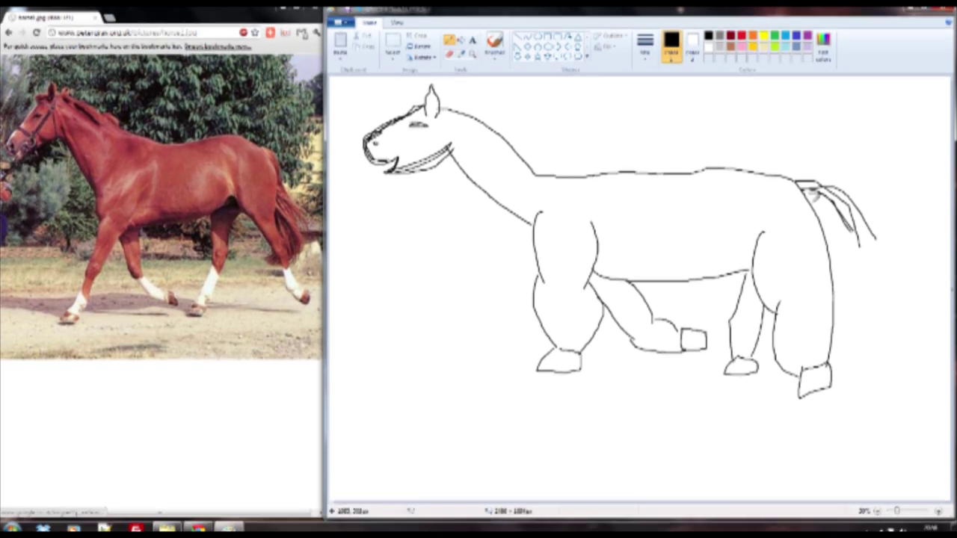
{"action": "left_click_drag", "start_coordinate": [798, 179], "coordinate": [886, 235]}
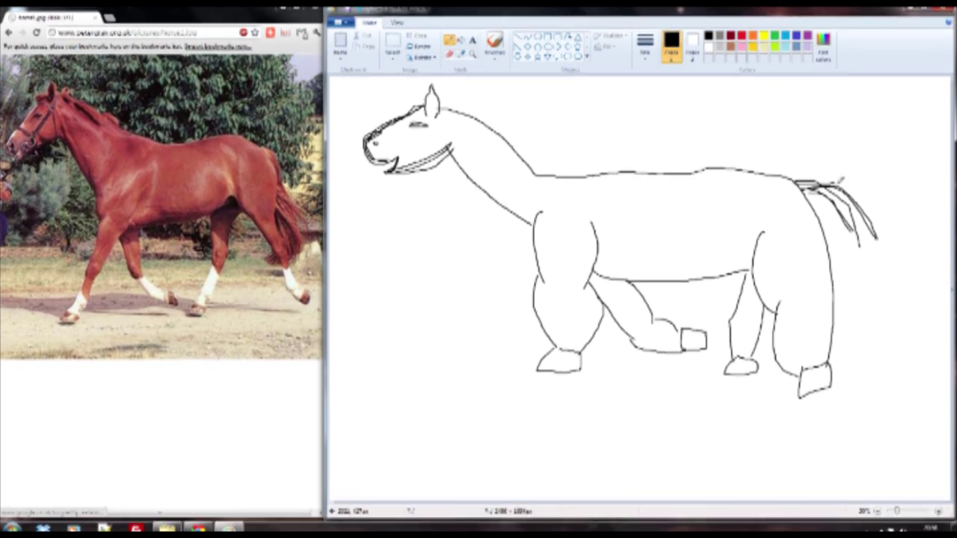
{"action": "left_click_drag", "start_coordinate": [800, 181], "coordinate": [885, 249]}
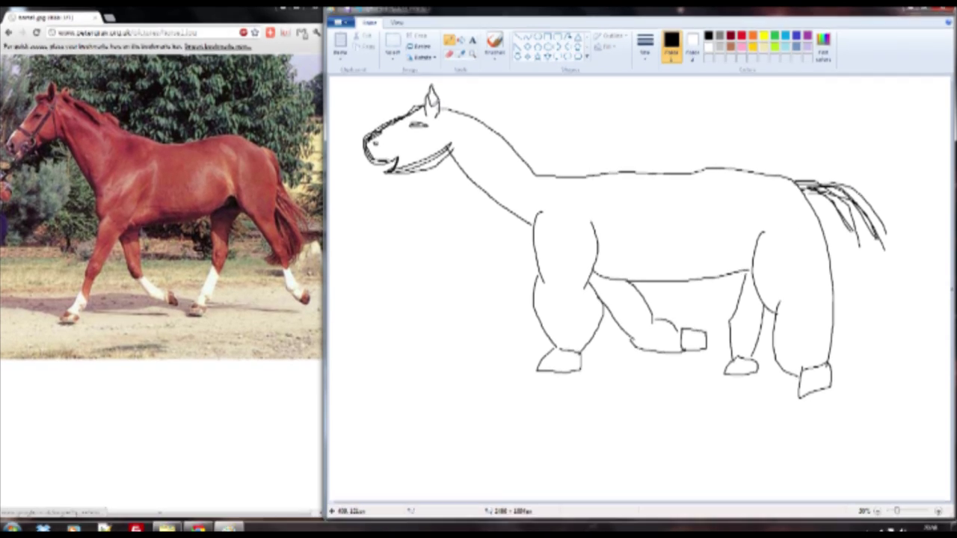
{"action": "left_click_drag", "start_coordinate": [431, 90], "coordinate": [433, 112]}
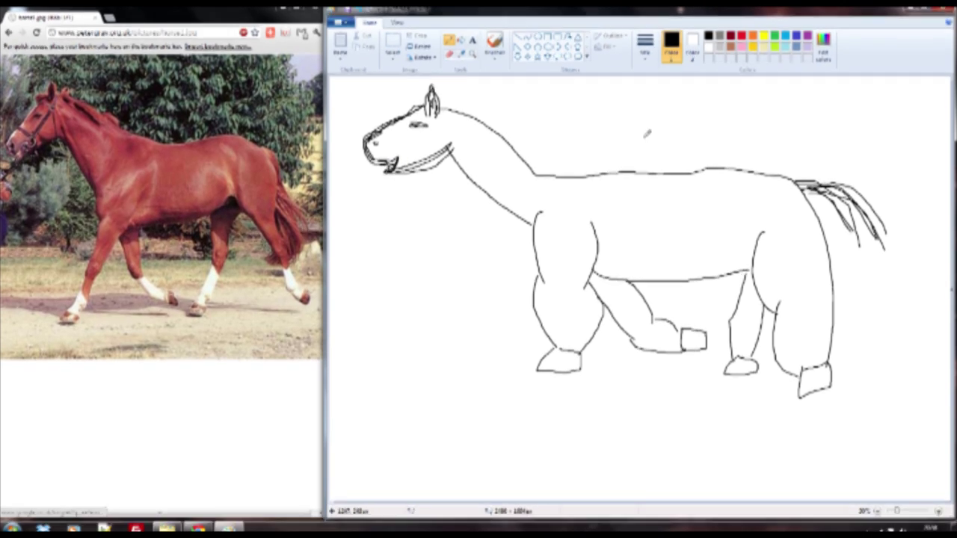
Step: Add sketchy shading strokes along the belly, both front legs and the rear leg edges
{"action": "left_click_drag", "start_coordinate": [596, 269], "coordinate": [713, 263]}
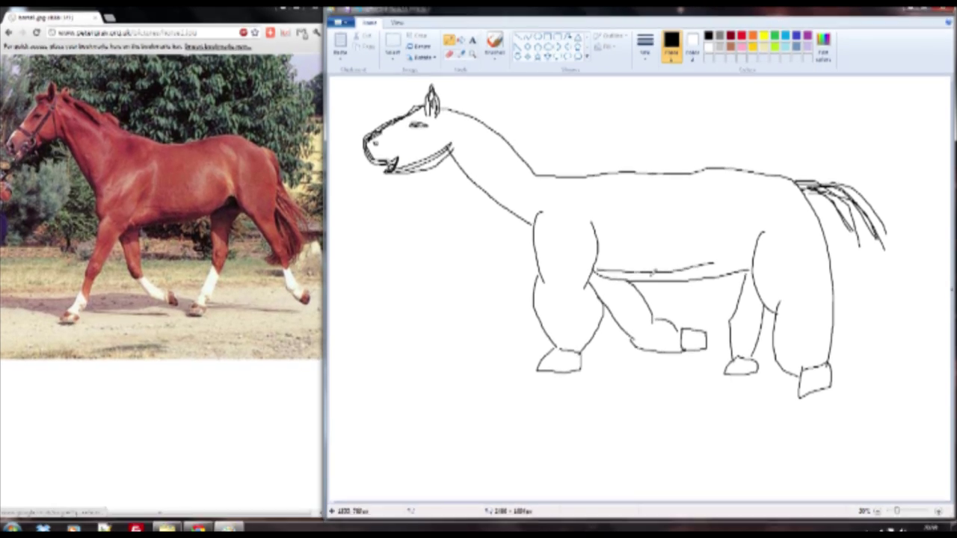
{"action": "left_click_drag", "start_coordinate": [628, 278], "coordinate": [751, 266]}
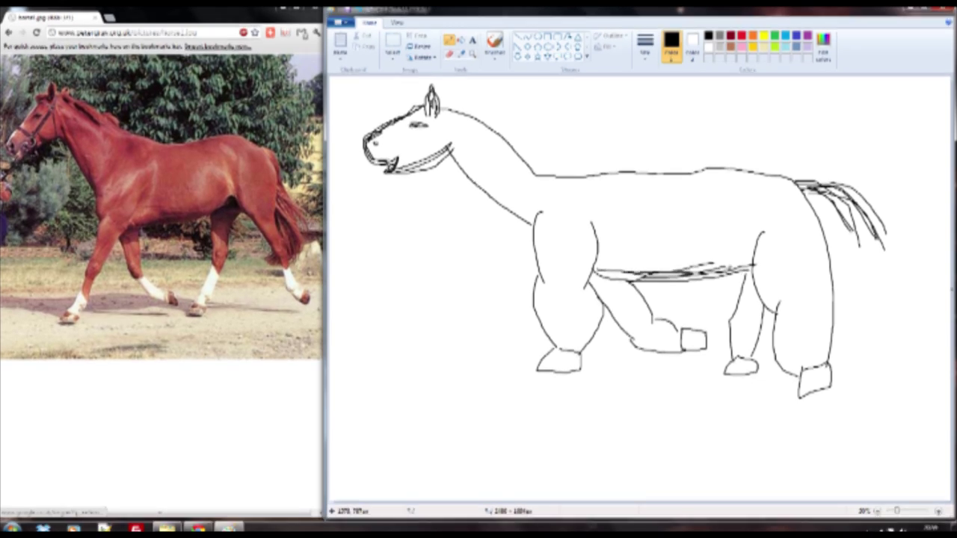
{"action": "left_click_drag", "start_coordinate": [540, 214], "coordinate": [538, 282]}
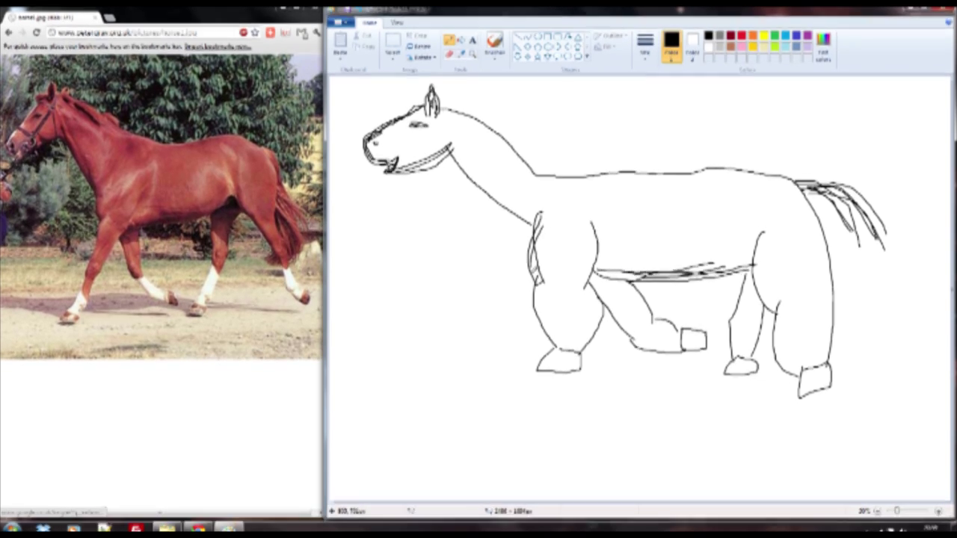
{"action": "left_click_drag", "start_coordinate": [535, 218], "coordinate": [562, 329]}
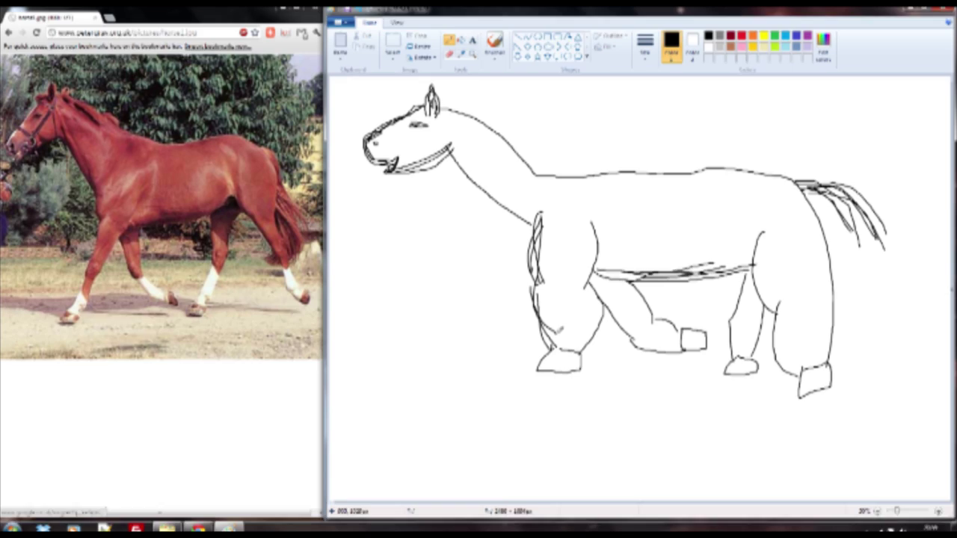
{"action": "mouse_move", "coordinate": [598, 287]}
{"action": "left_mouse_down"}
{"action": "mouse_move", "coordinate": [634, 335]}
{"action": "mouse_move", "coordinate": [682, 352]}
{"action": "left_mouse_up"}
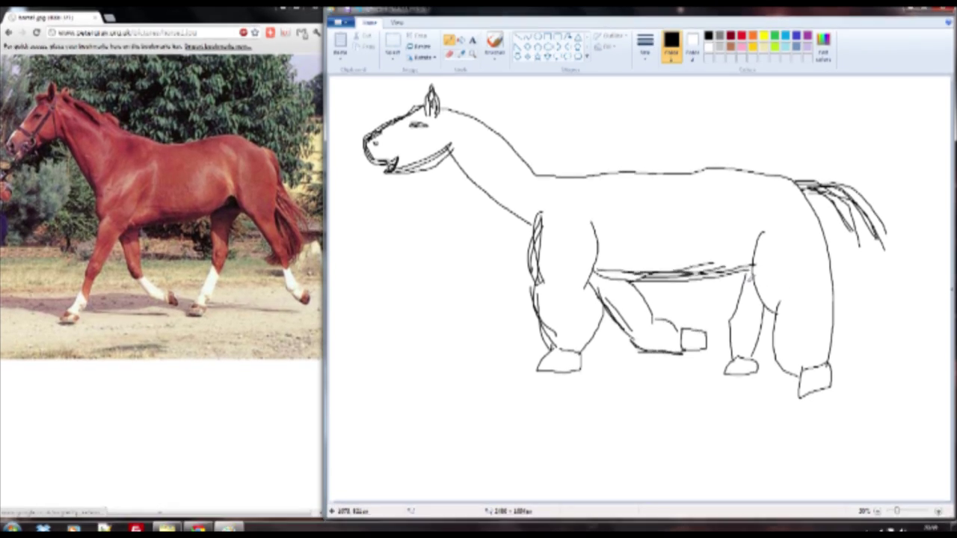
{"action": "left_click_drag", "start_coordinate": [763, 233], "coordinate": [756, 260]}
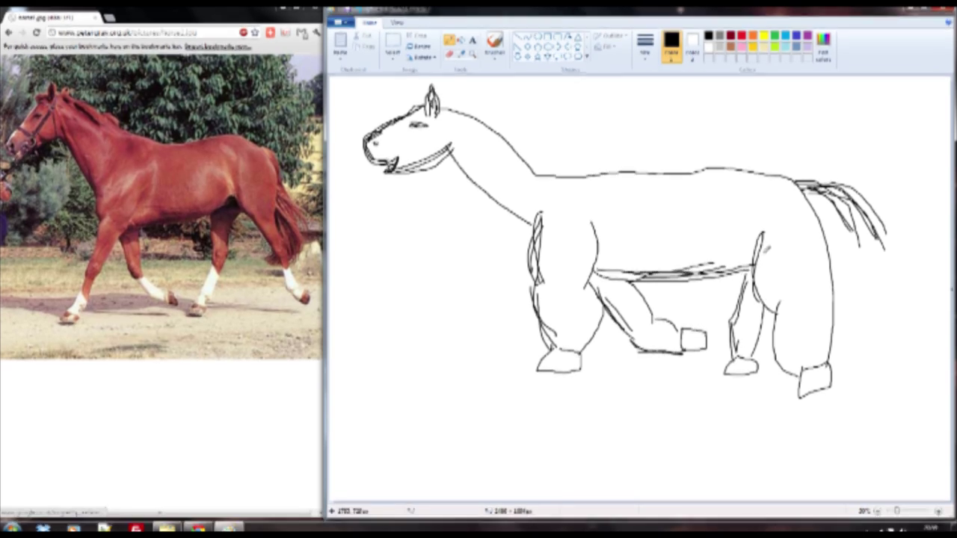
{"action": "left_click_drag", "start_coordinate": [781, 359], "coordinate": [787, 307]}
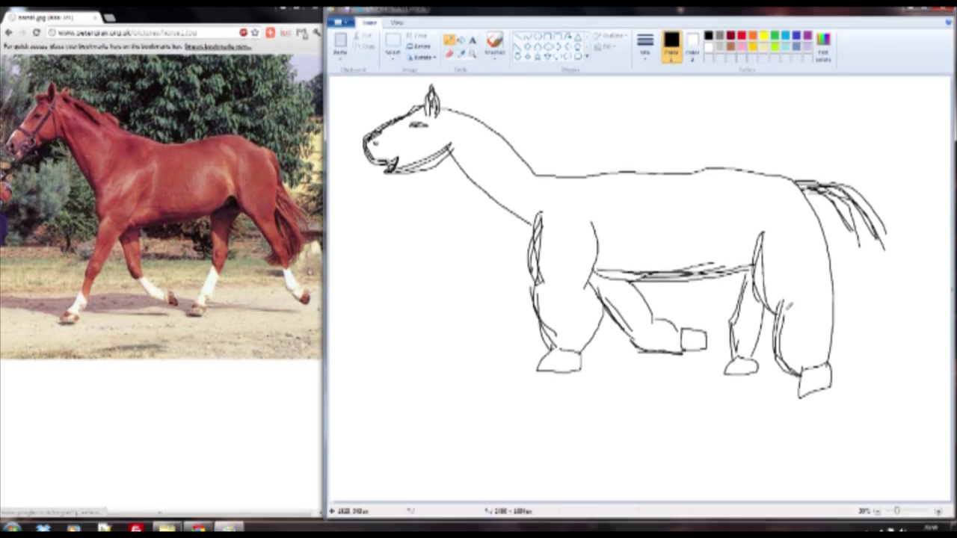